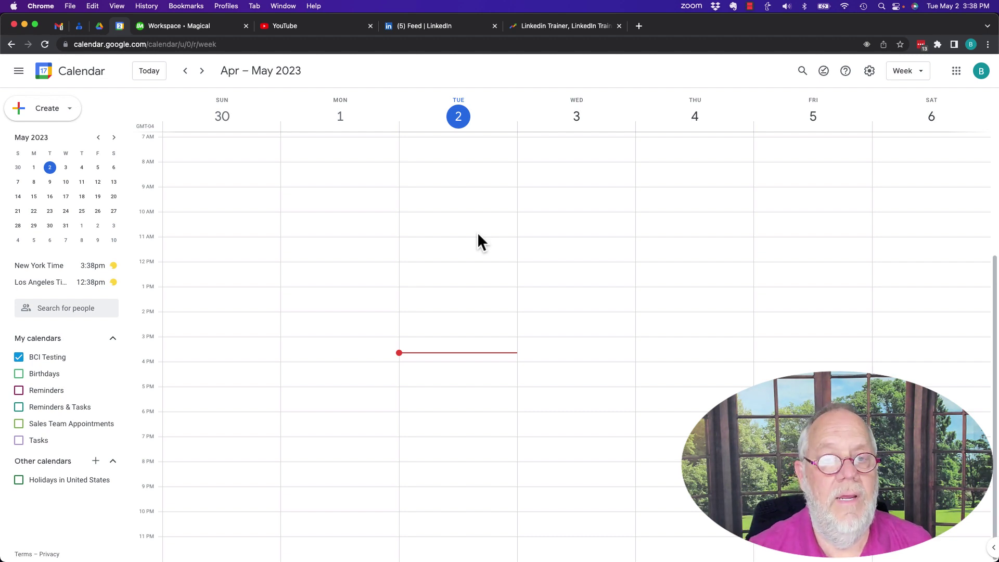
- Open the BCI Testing calendar's Settings and sharing page and scroll down to Share with specific people
left_click(109, 359)
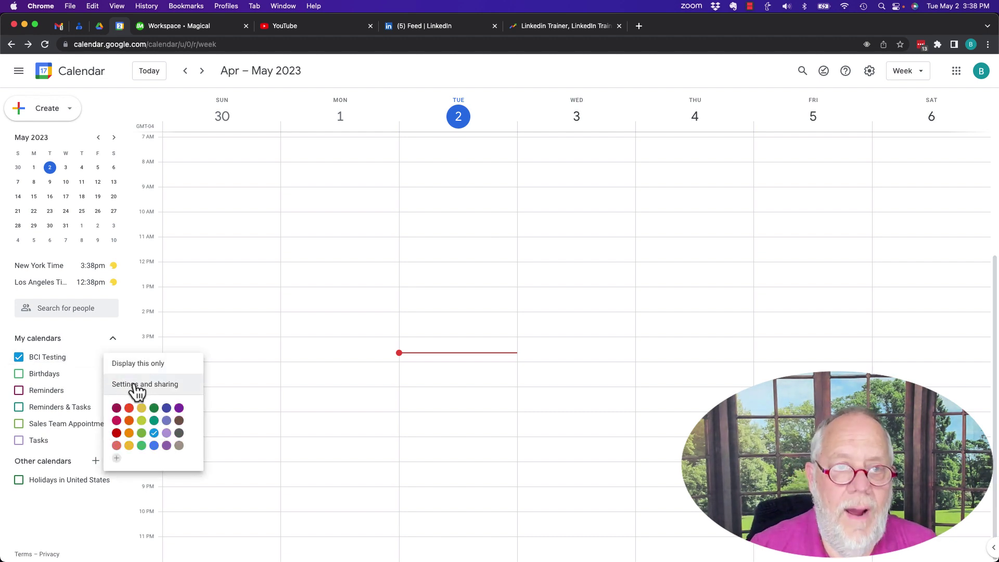
left_click(136, 386)
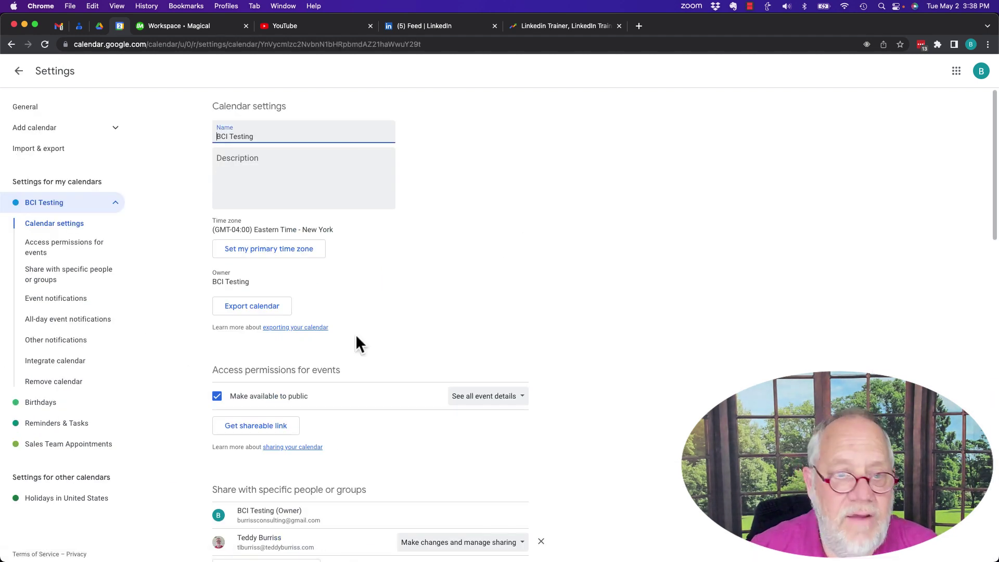
scroll(366, 376, "down", 3)
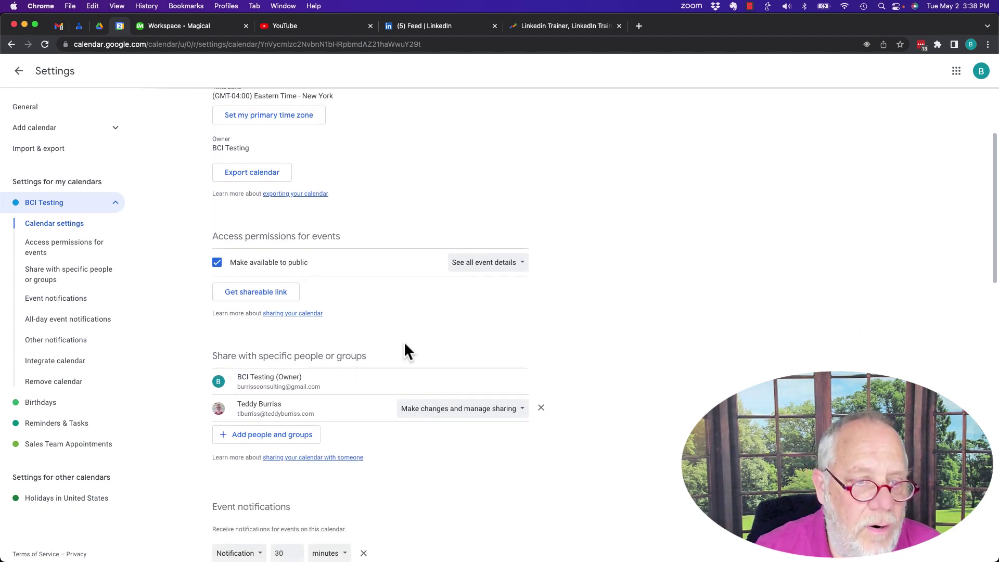
scroll(405, 345, "down", 3)
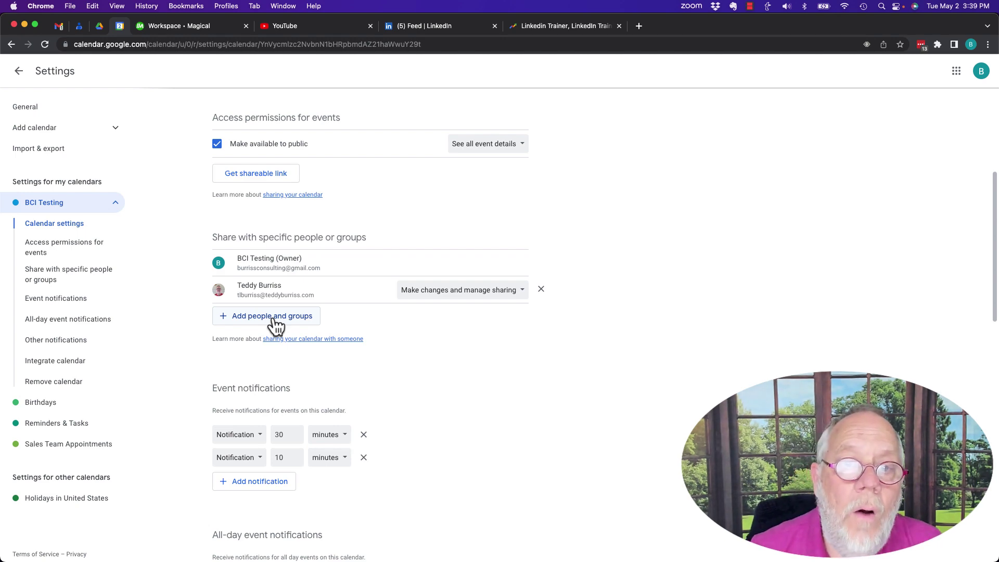
- Preview sharing with a suggested contact and its permission levels, close without sending, and return to the week view
left_click(273, 318)
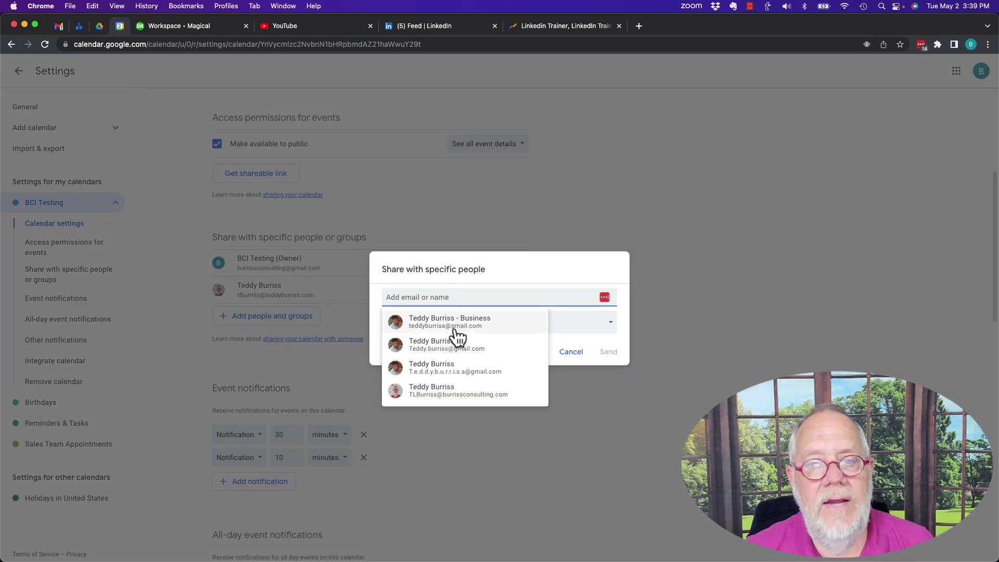
left_click(456, 345)
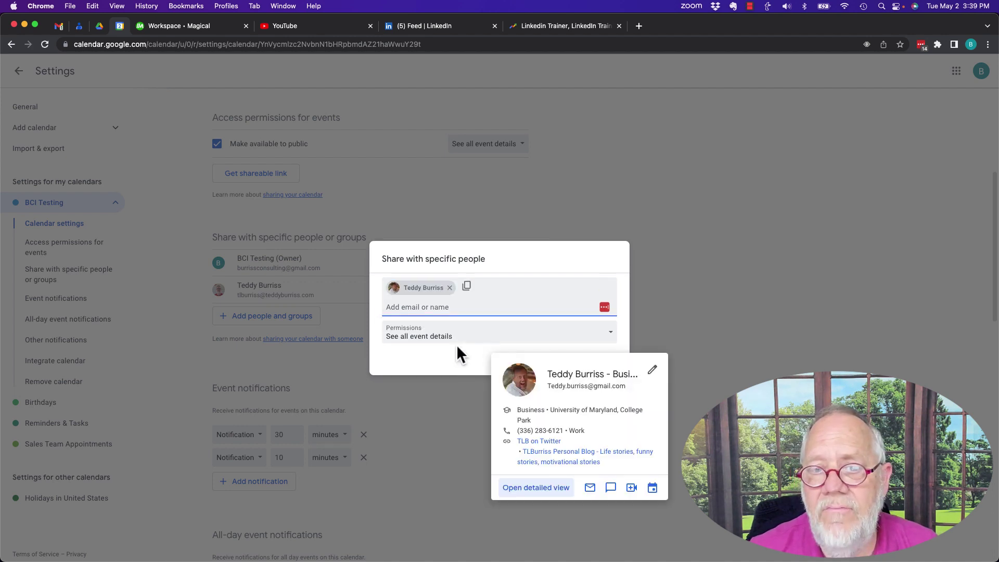
left_click(468, 339)
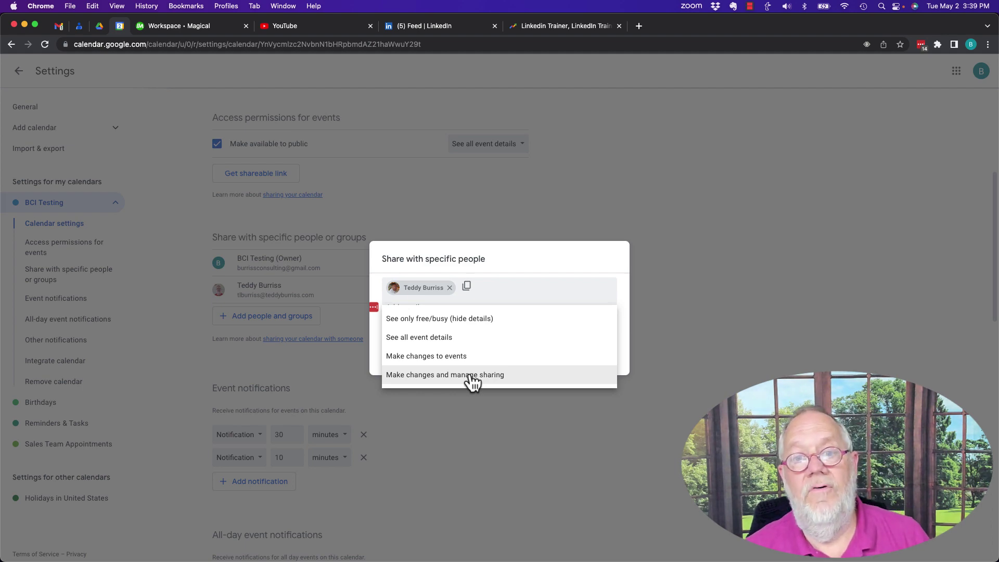
left_click(511, 217)
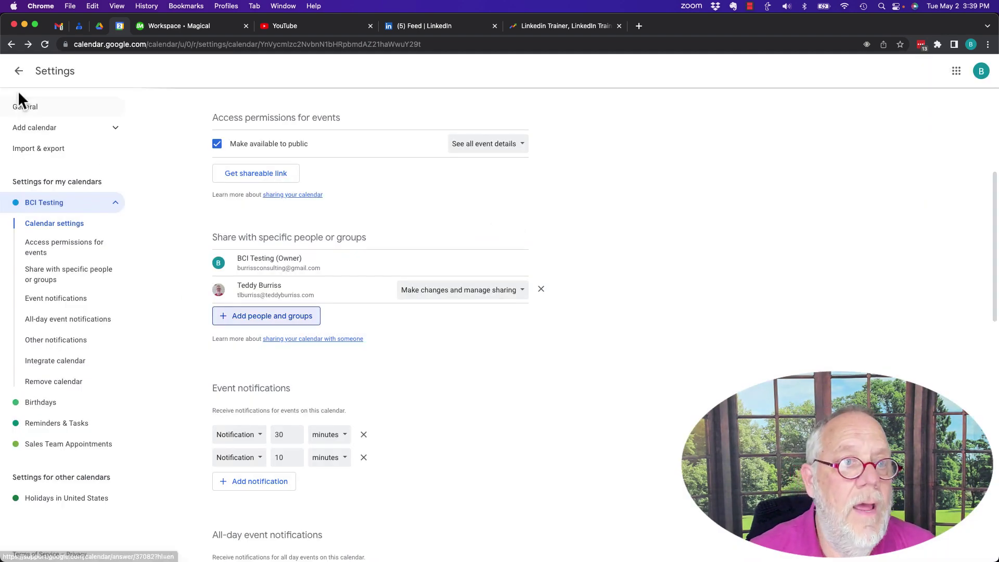
left_click(19, 71)
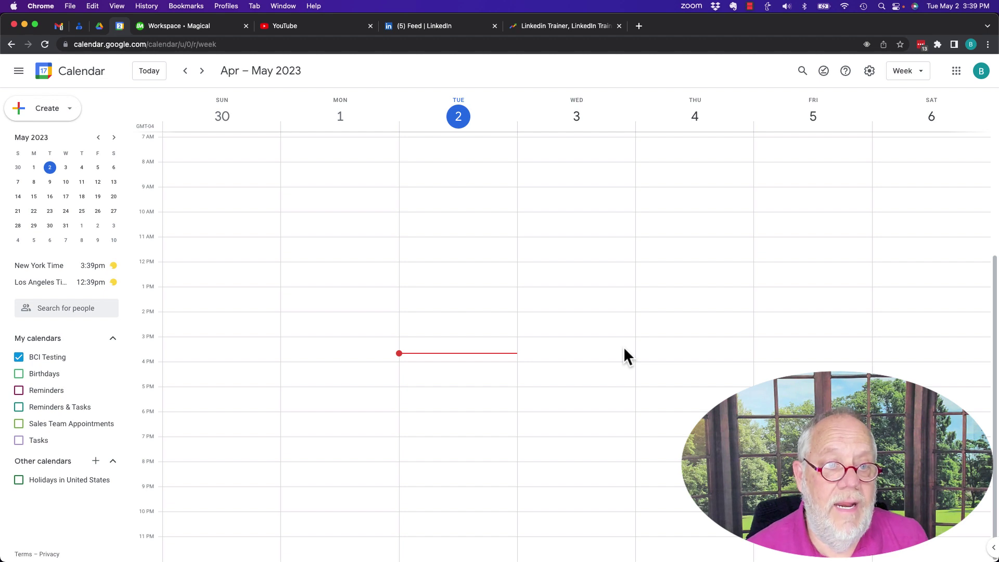
- Draft a Tuesday 1:15–2:45pm event, checking video conferencing options without adding any
left_click_drag(439, 294, 439, 332)
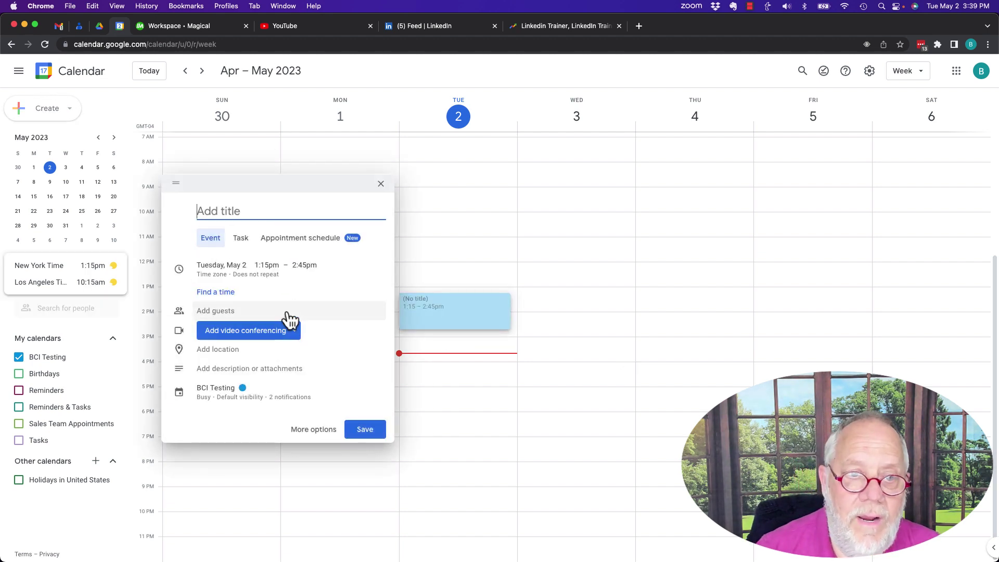
left_click(296, 337)
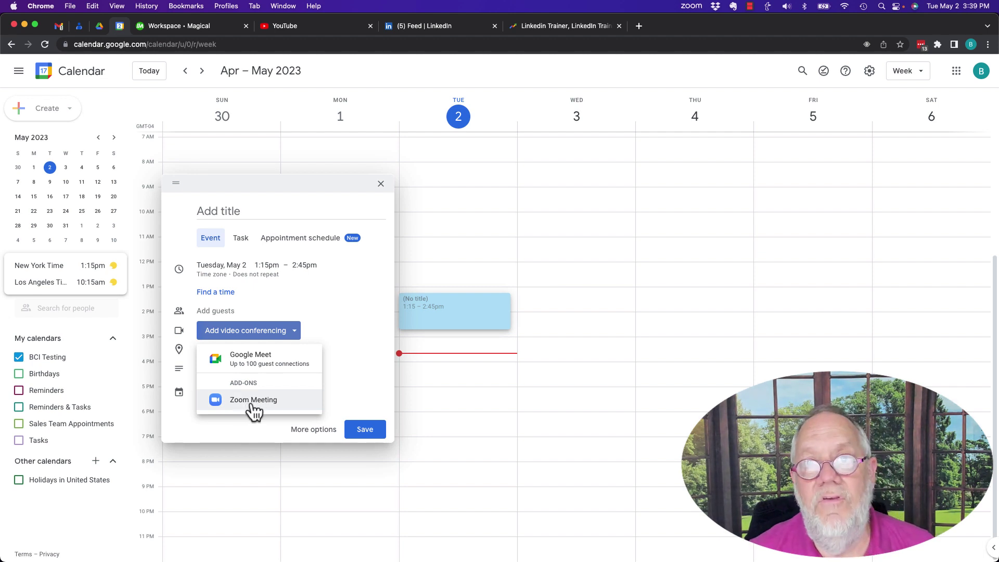
left_click(329, 288)
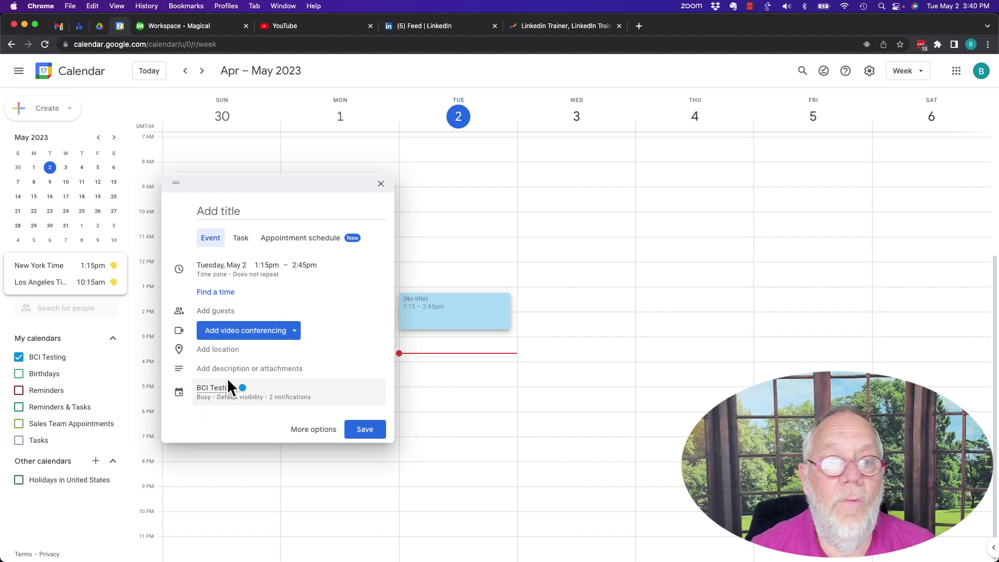
- Title the draft event with the client's full name, correcting the typos
left_click(213, 212)
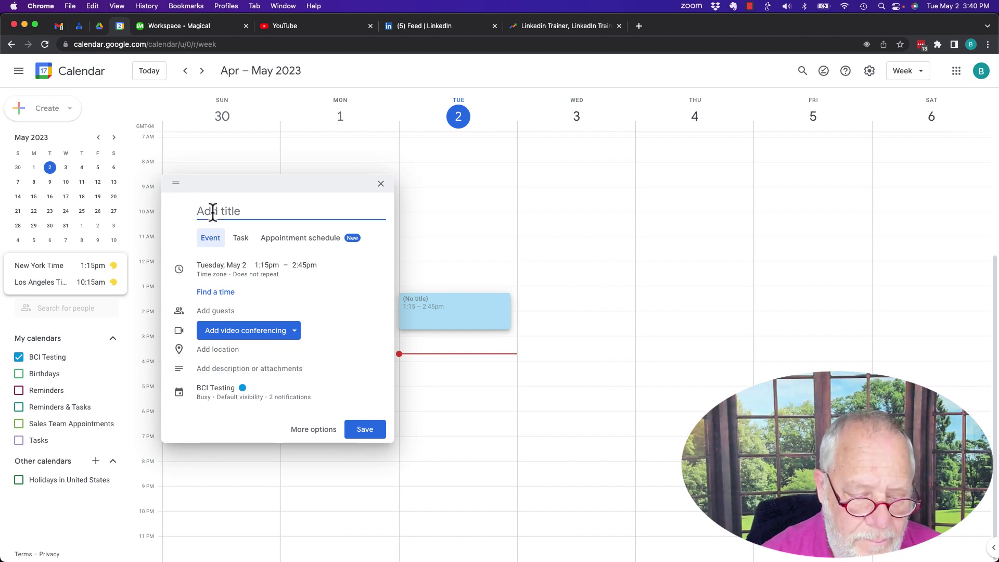
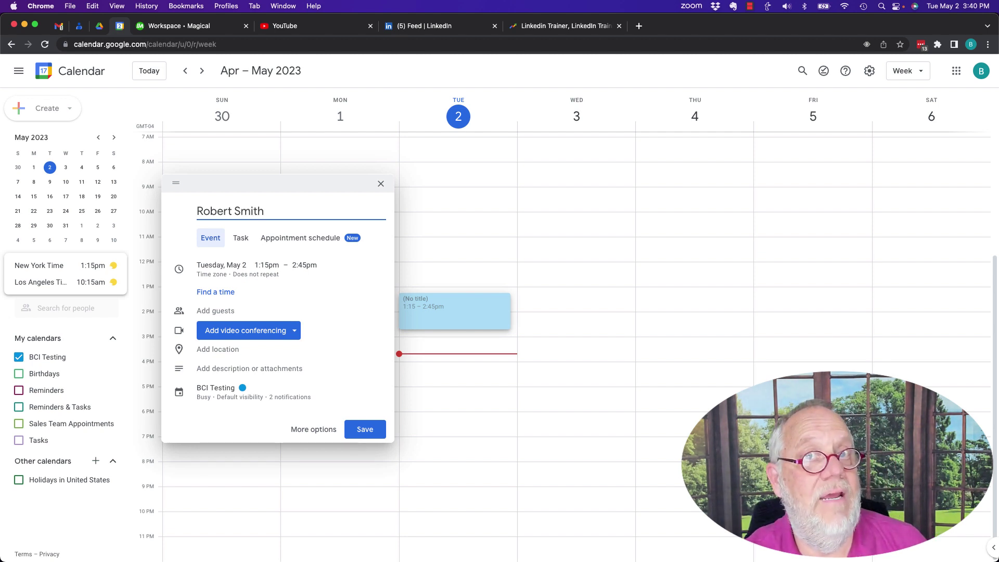
left_click(232, 371)
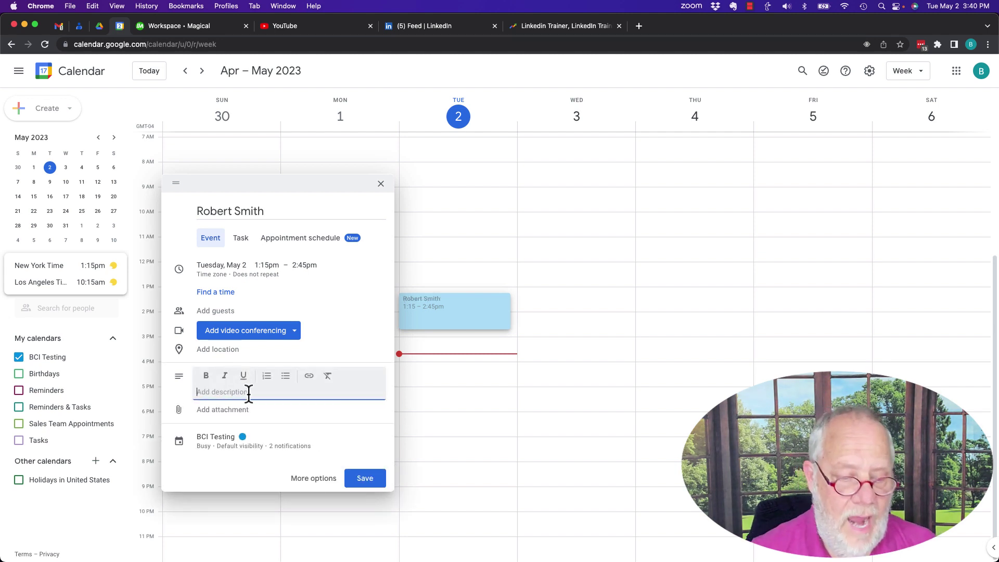
- Enter the description lines WHY AM Meeting, $500 and URL to GOogle Doc, then close the editor
type("WHY AM")
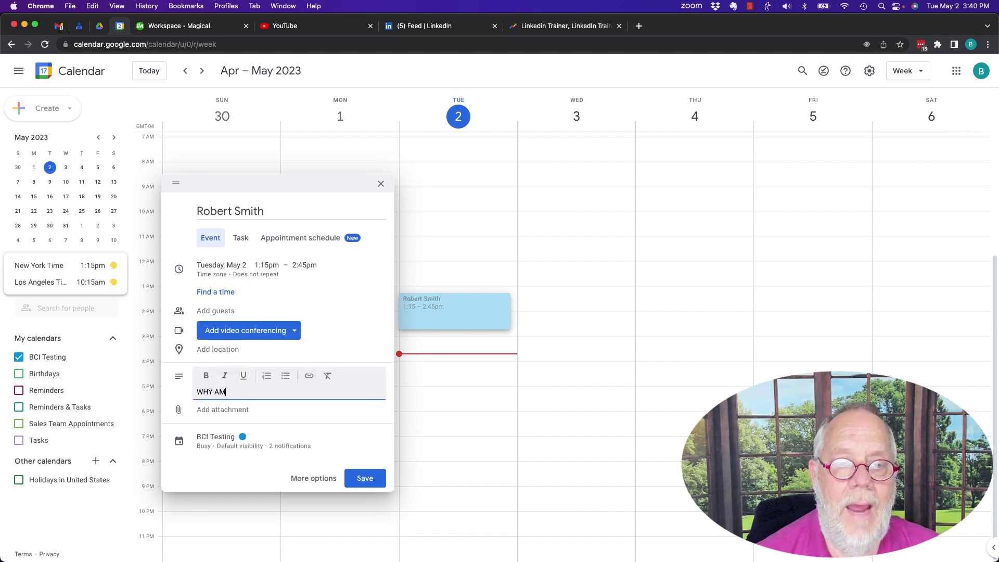
type(" Meeting")
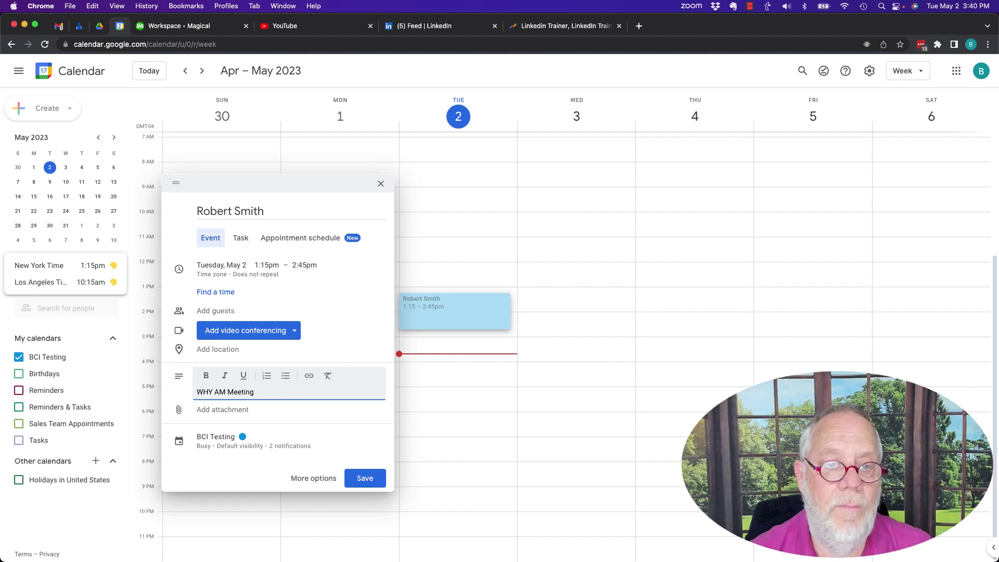
key("Return")
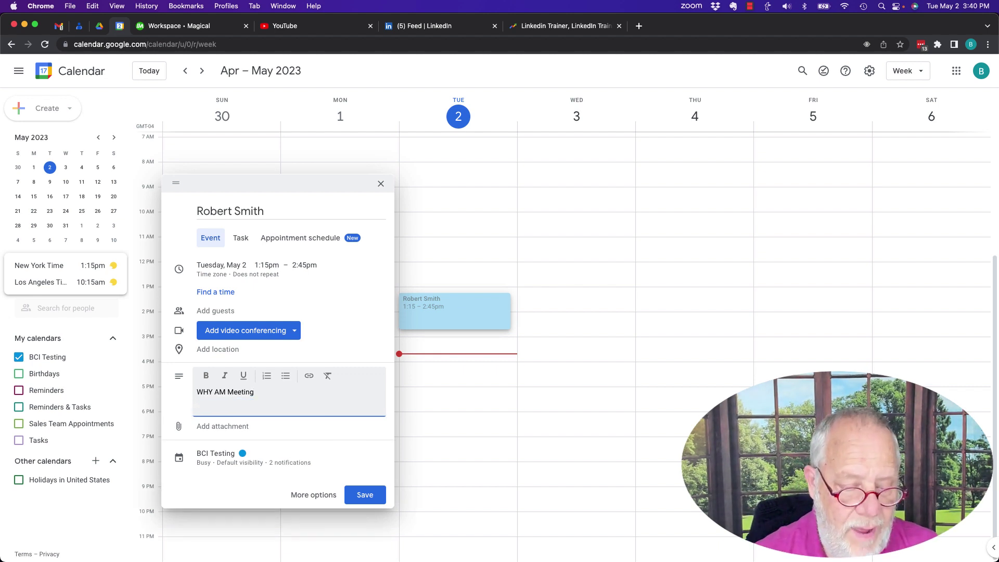
type("$500")
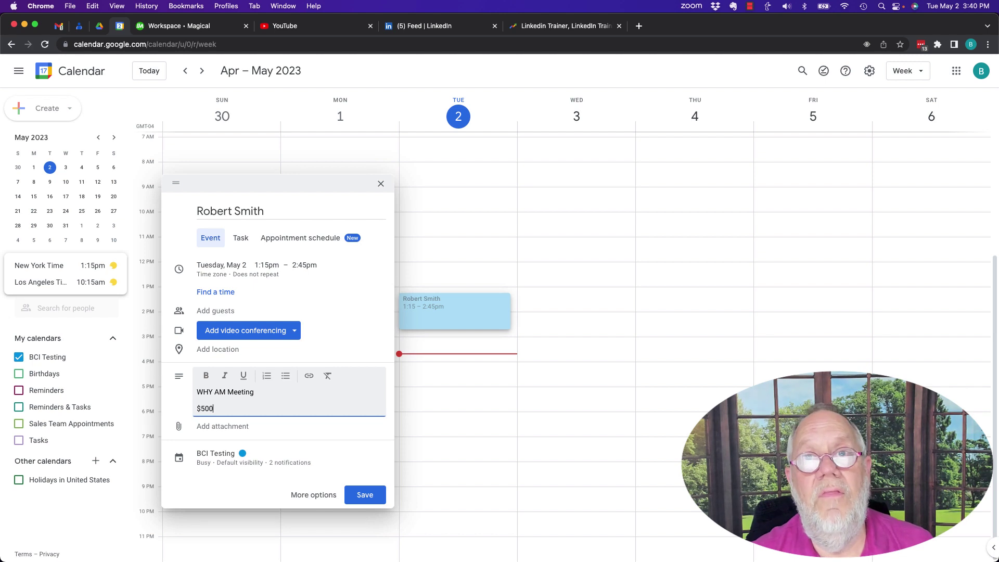
key("Return")
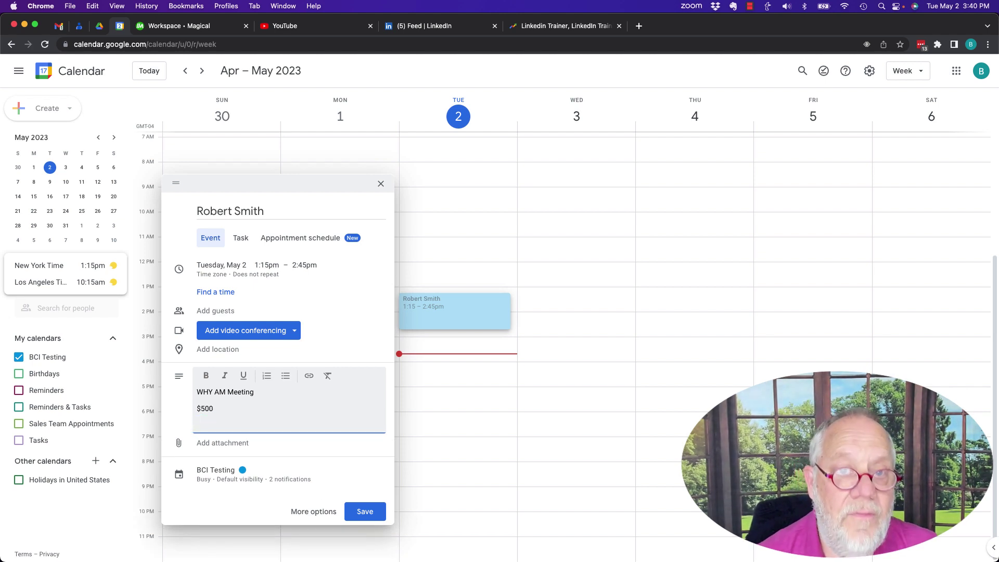
type("URL to GO")
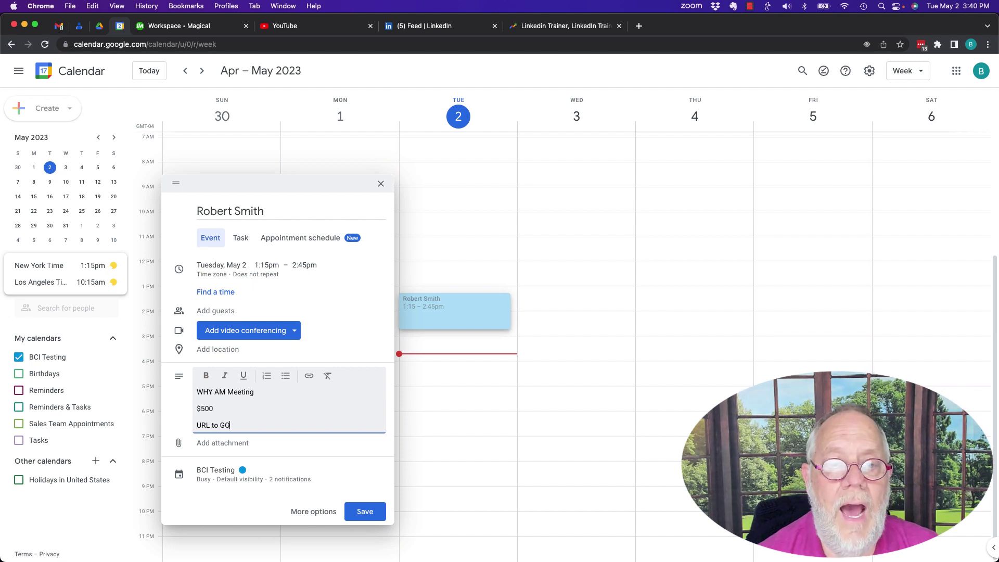
type("ogle Doc")
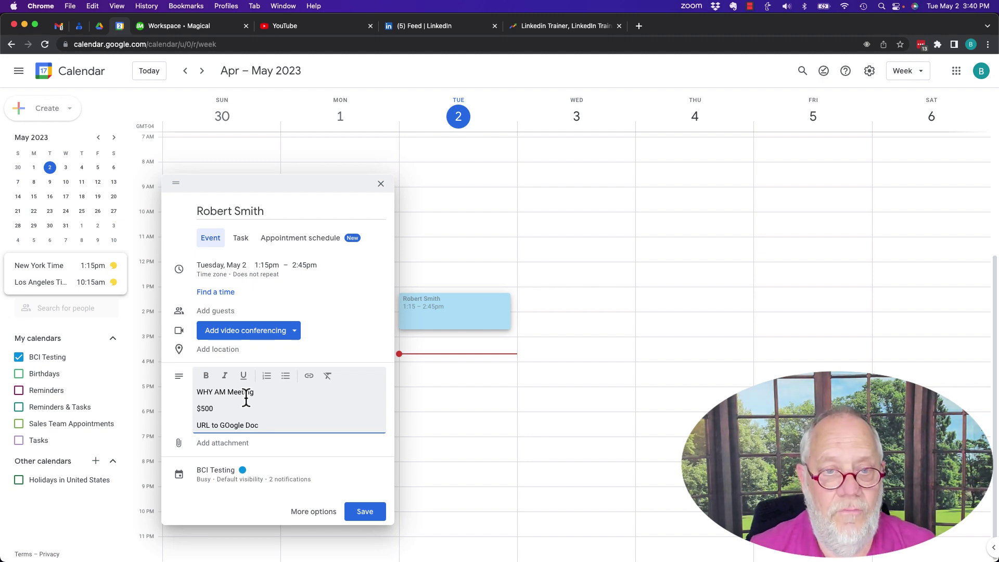
left_click(381, 184)
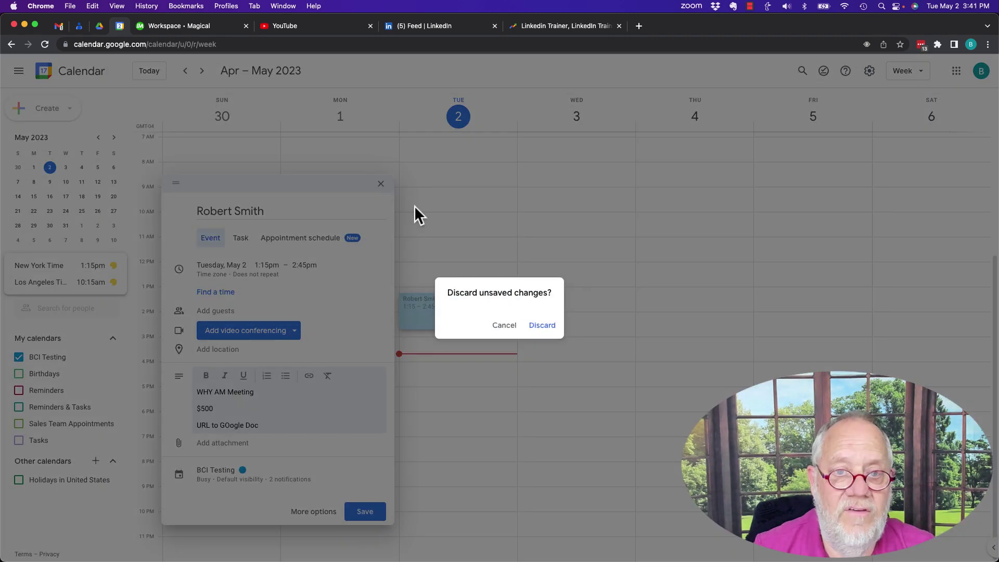
- Discard the client draft and create a Thursday 12–2pm event titled 'Work on videos'
left_click(541, 328)
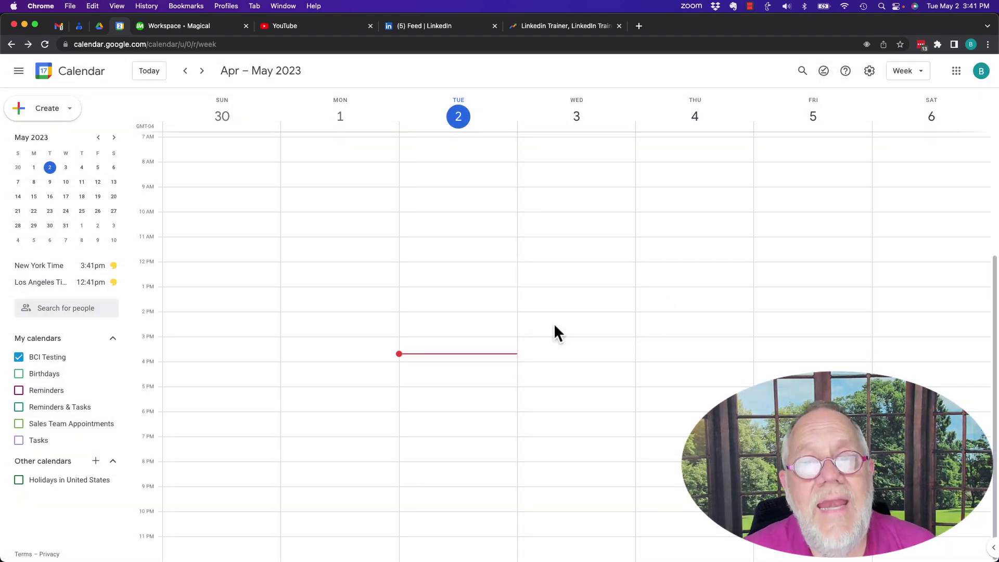
left_click_drag(683, 264, 684, 310)
type("Wok")
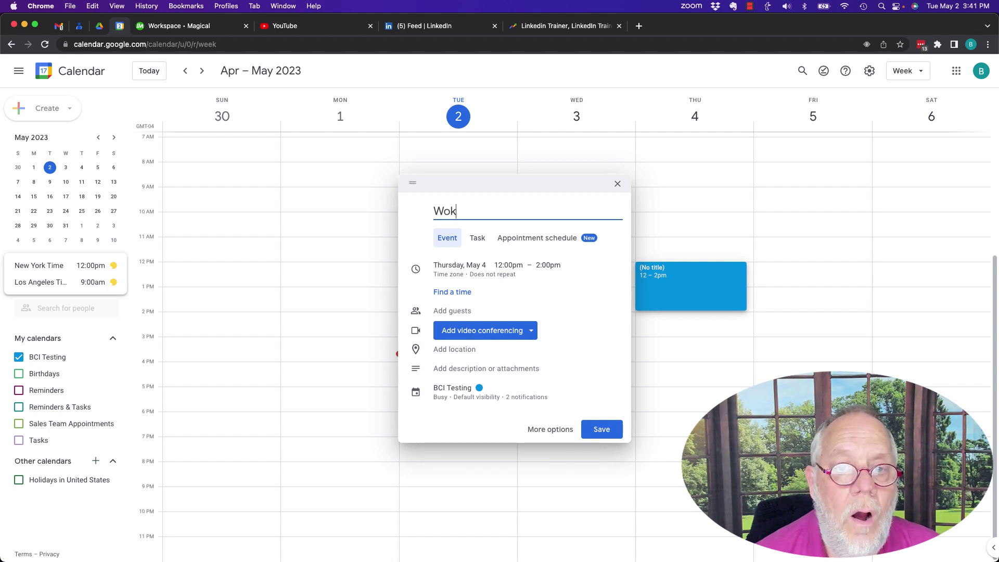
key("BackSpace")
type("rk ")
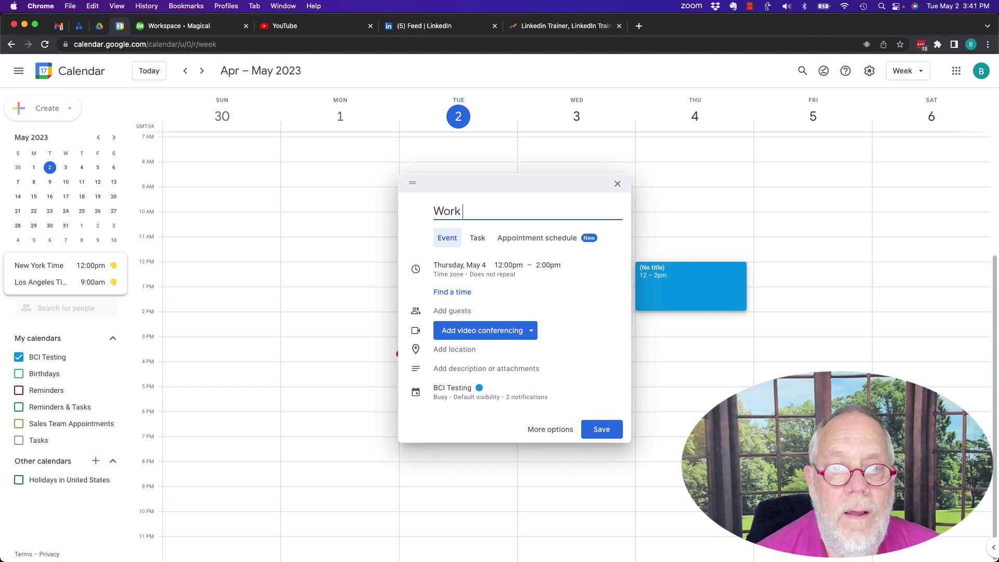
type("on videos")
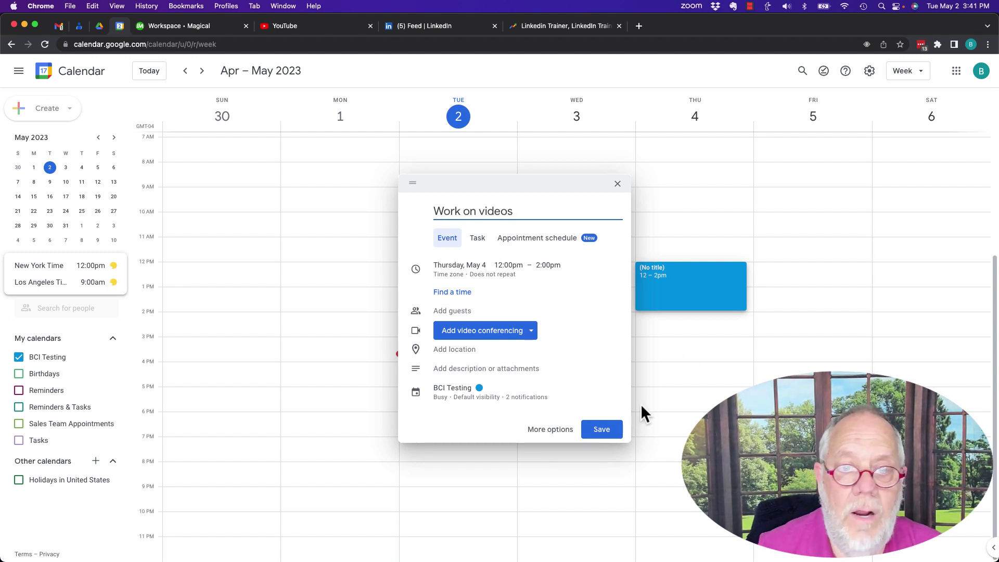
- Give the Work on videos event the description 'Google Calendar' and save it
left_click(461, 368)
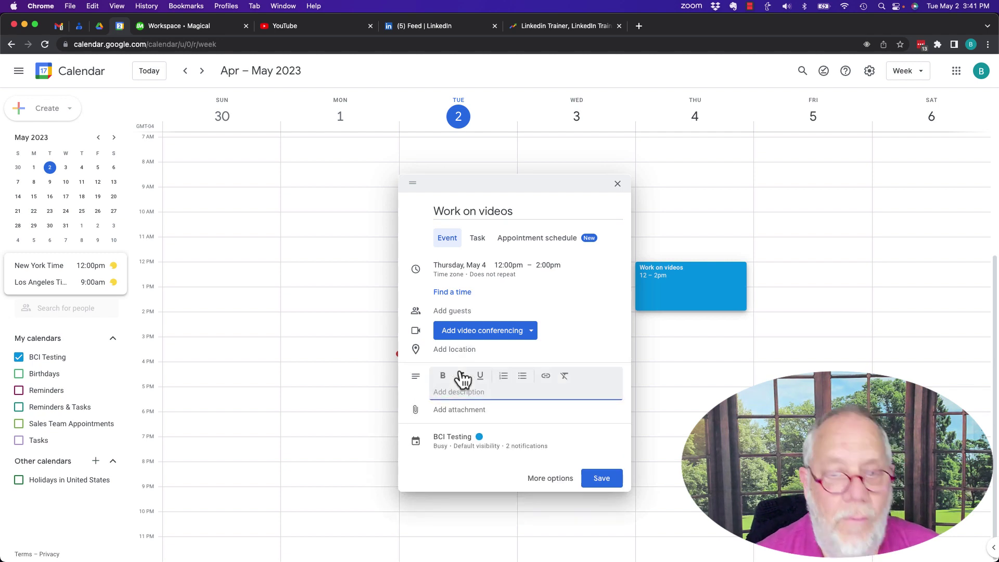
type("Googl")
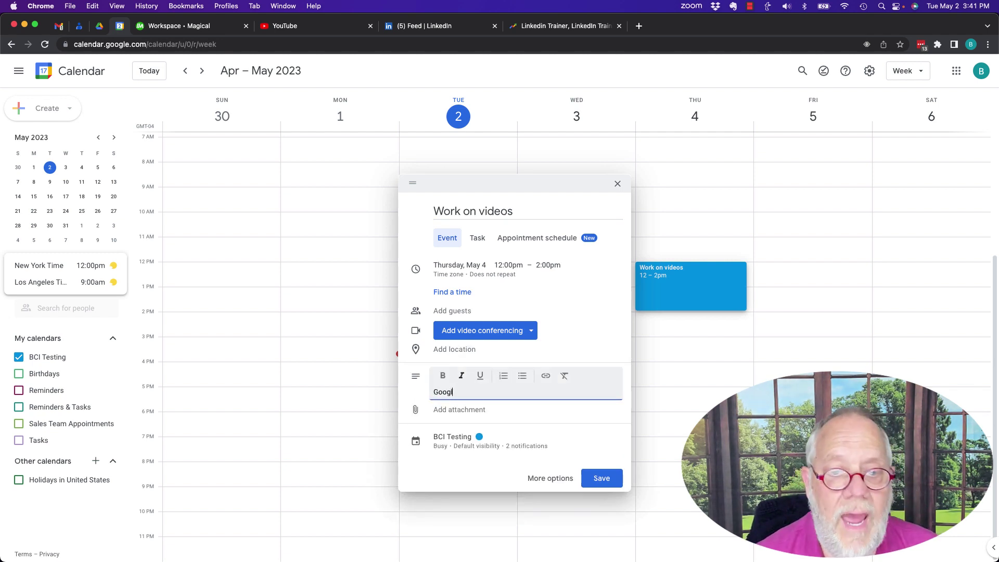
type("e Calendar")
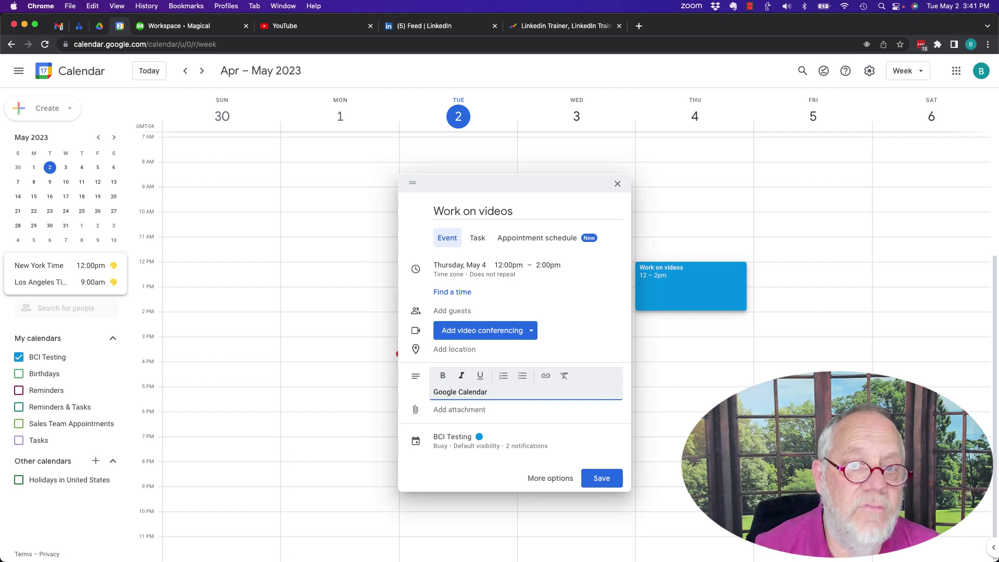
left_click(601, 478)
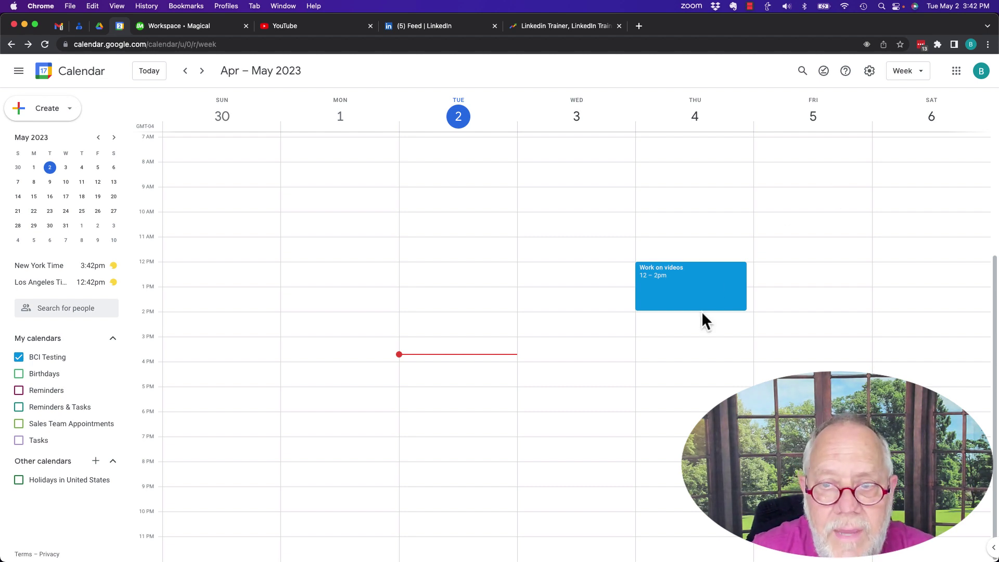
left_click_drag(705, 321, 702, 339)
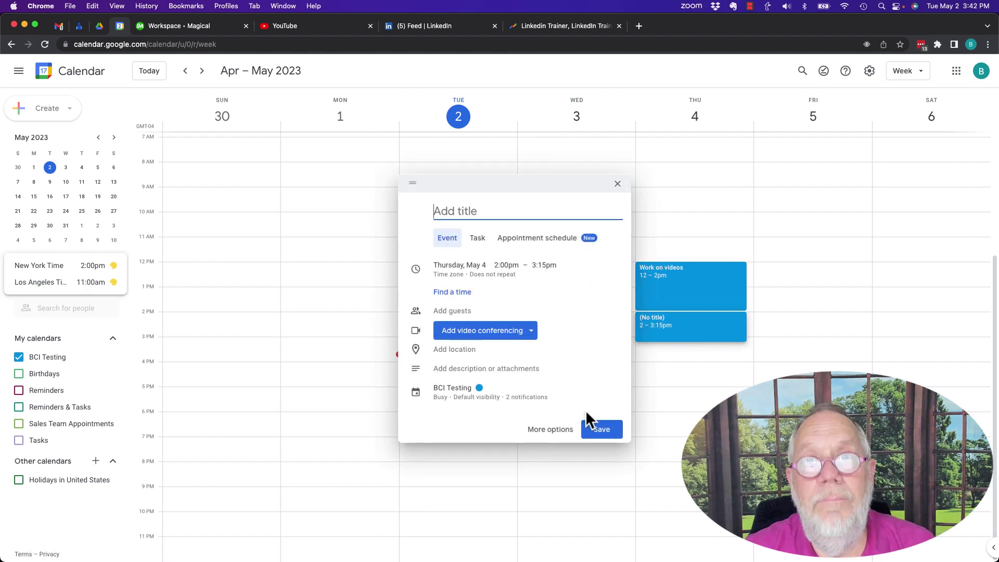
left_click(617, 183)
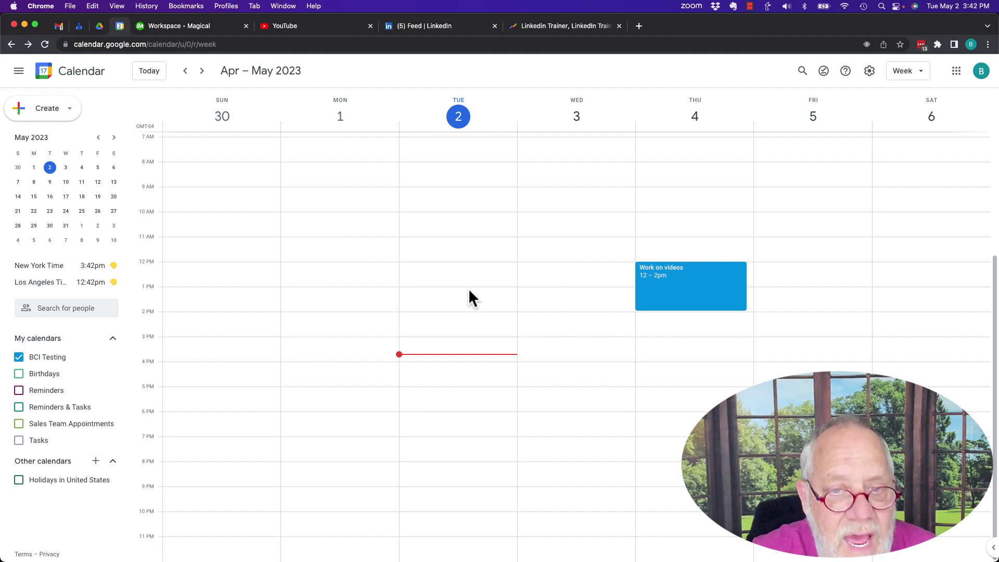
- Create and save a 'new client meeting' event on Tuesday from 1 to 3pm
left_click_drag(468, 288, 470, 336)
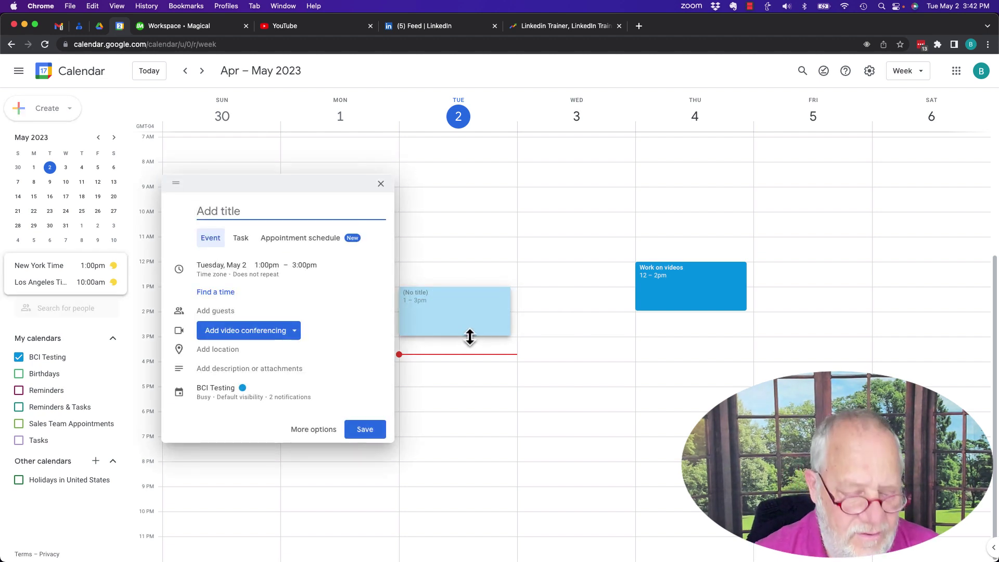
type("new client meeting")
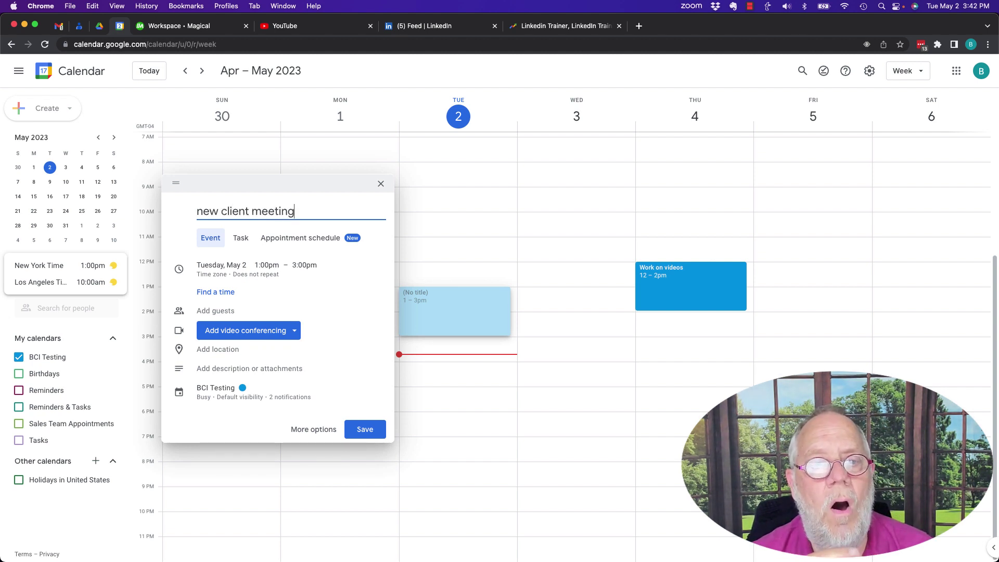
left_click(373, 435)
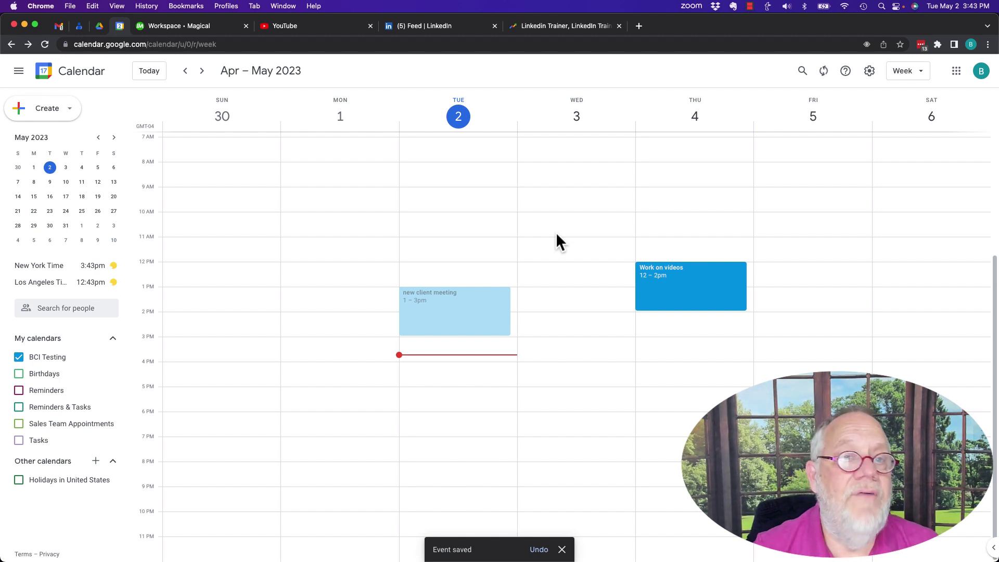
scroll(327, 251, "up", 2)
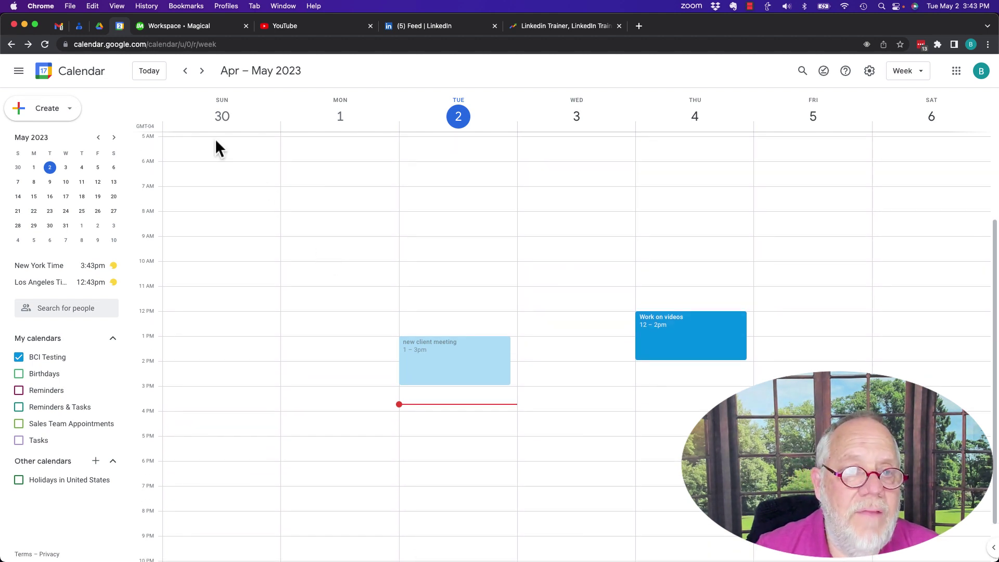
- Save an all-day Busy 'Travel to MD' event spanning Sunday to Tuesday, then review its details
left_click_drag(204, 134, 495, 147)
type("Travel to MD")
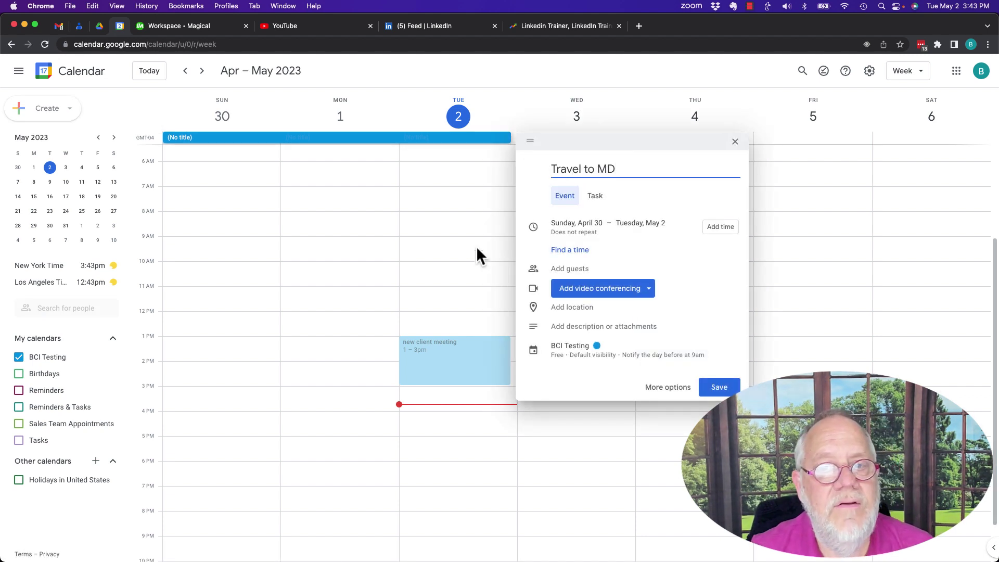
left_click(558, 366)
left_click(572, 379)
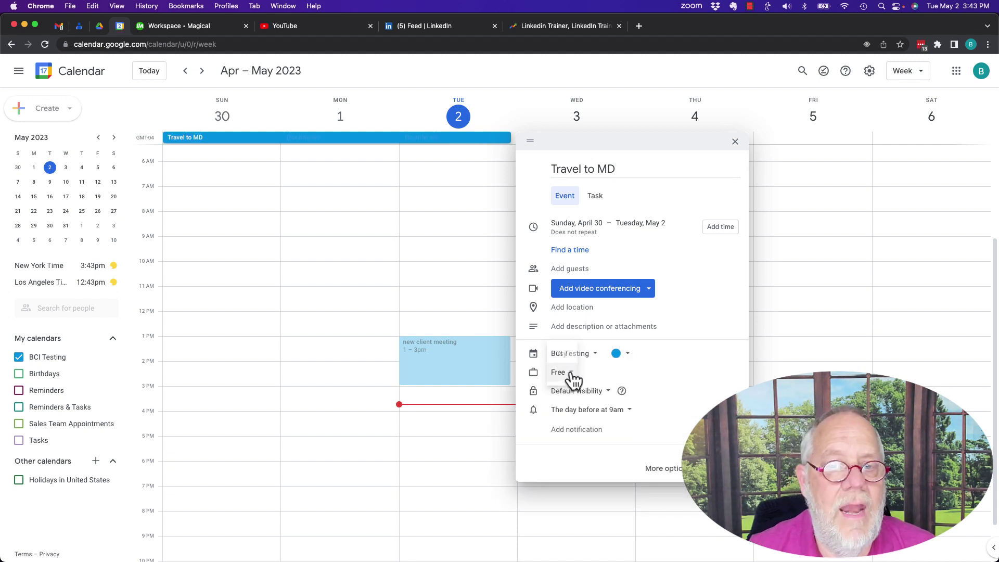
left_click(569, 355)
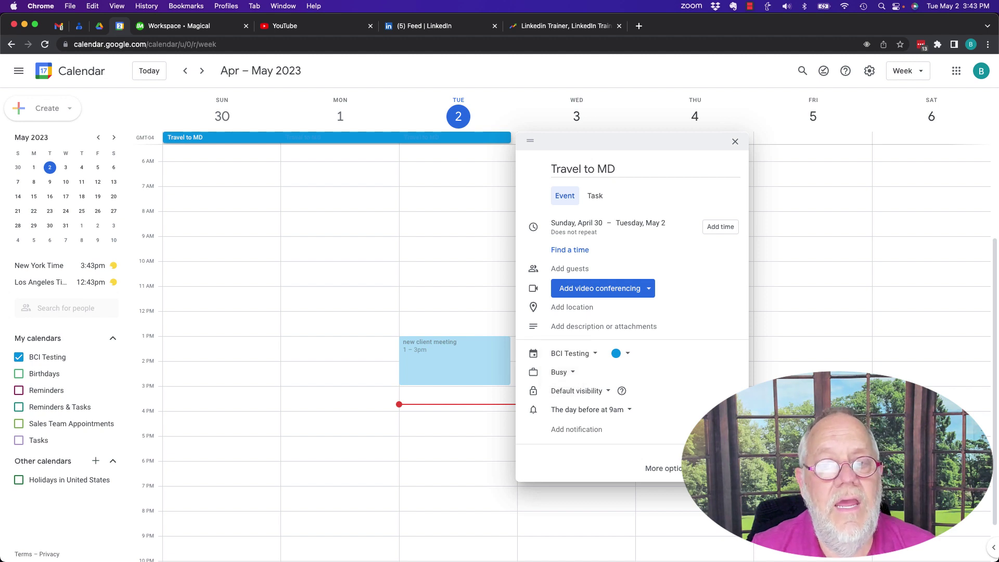
left_click(721, 468)
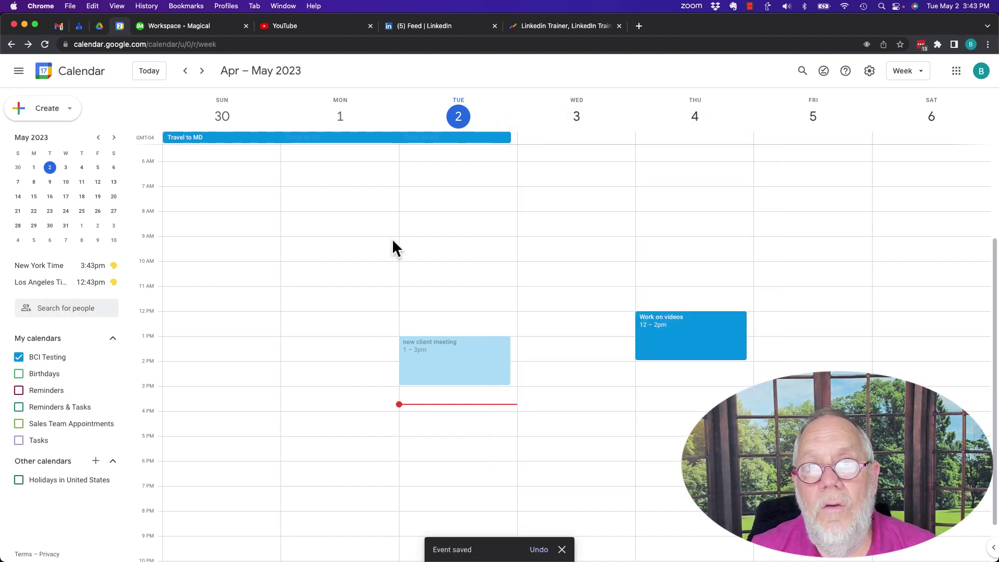
left_click(272, 140)
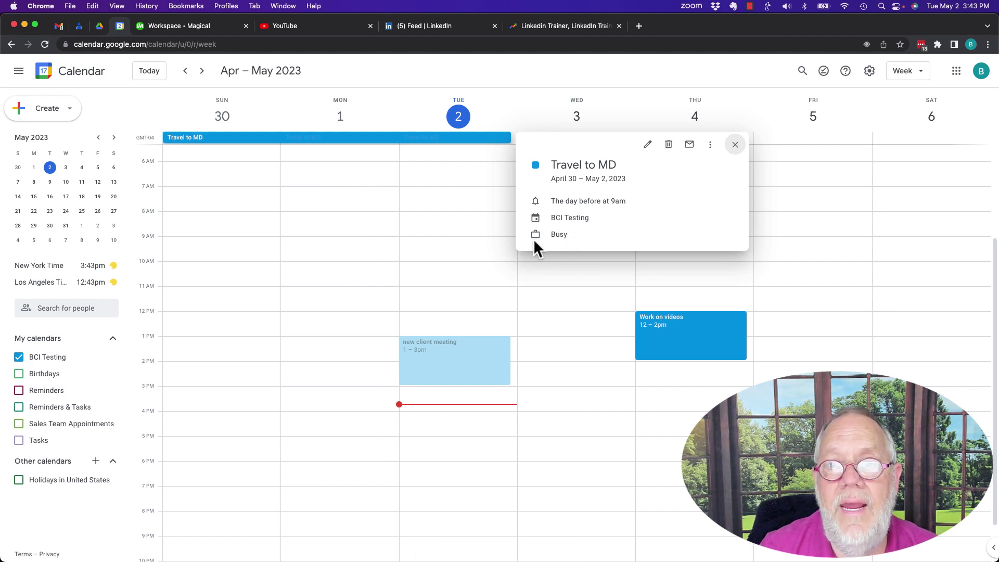
left_click(735, 145)
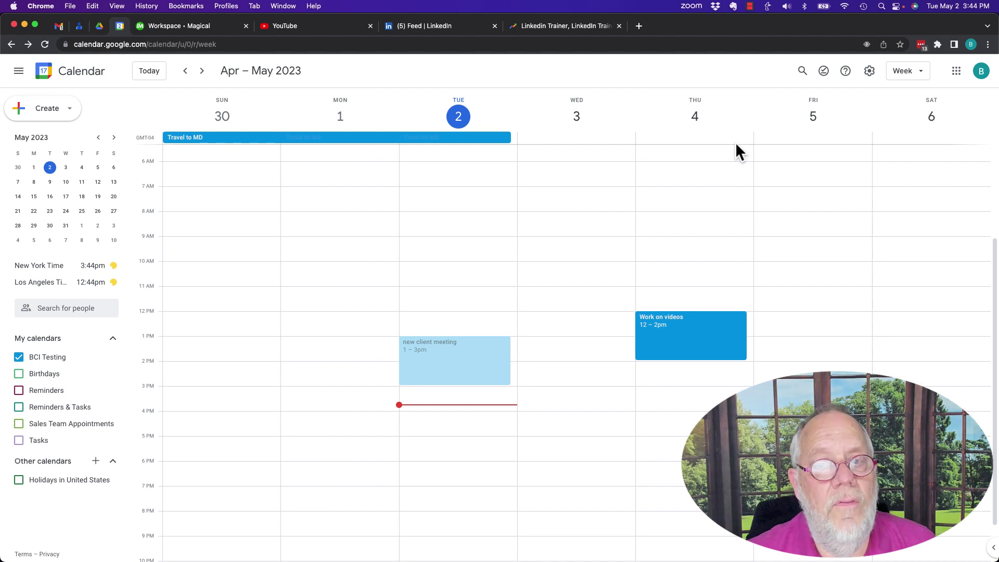
- Create and save a red 'Client work' event on Wednesday from 12 to 2:15pm
left_click_drag(583, 312, 585, 366)
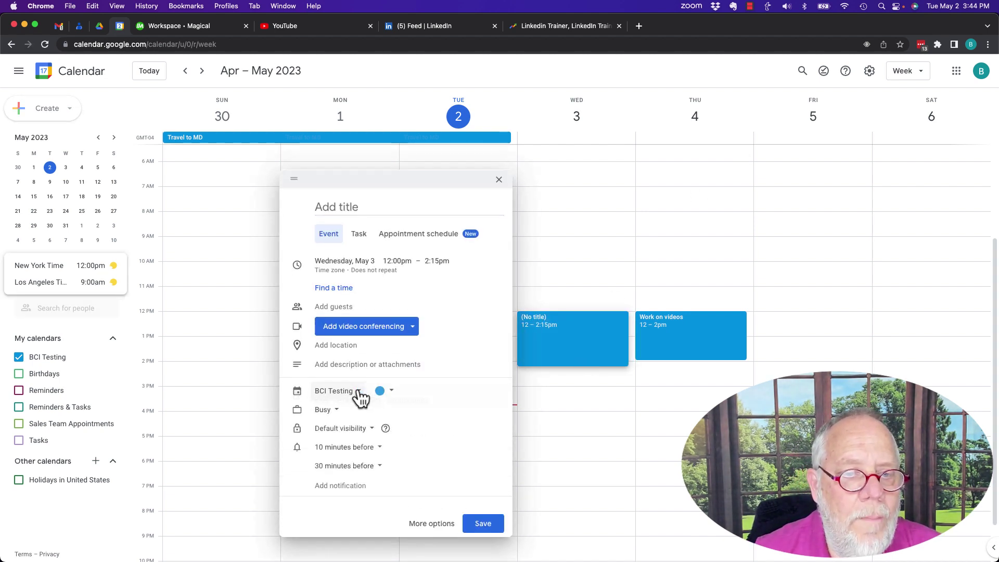
left_click(384, 390)
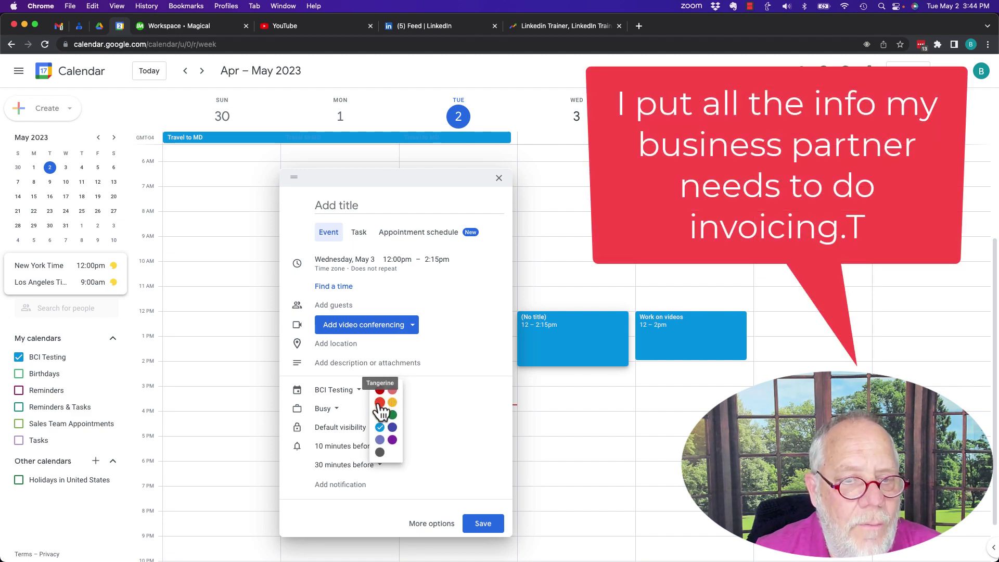
left_click(380, 390)
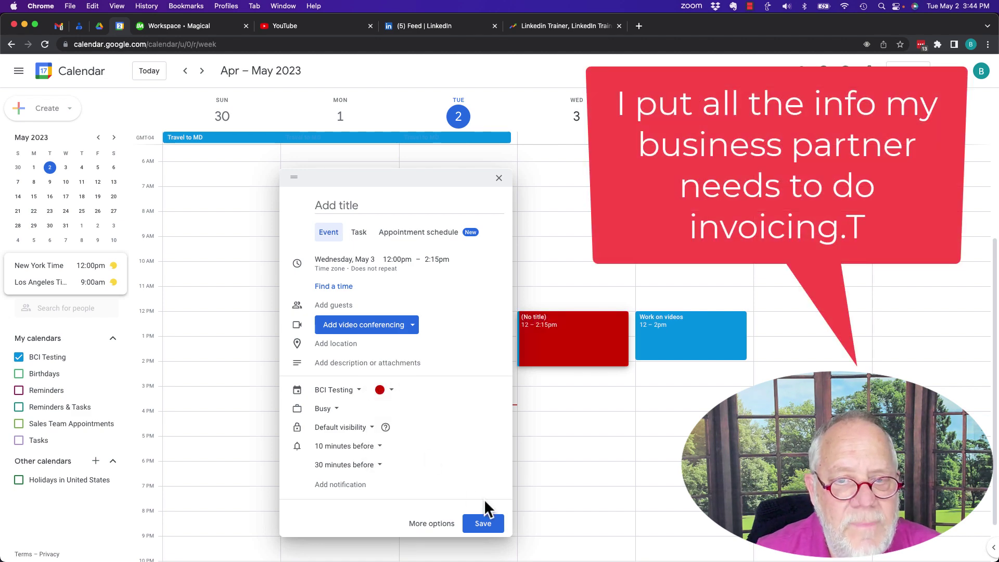
left_click(354, 204)
type("C")
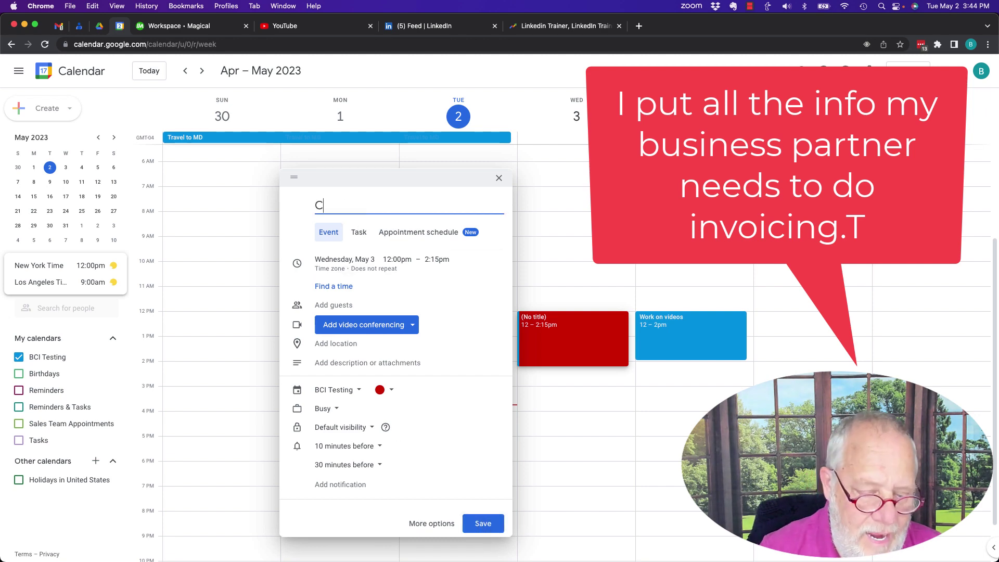
type("lient work")
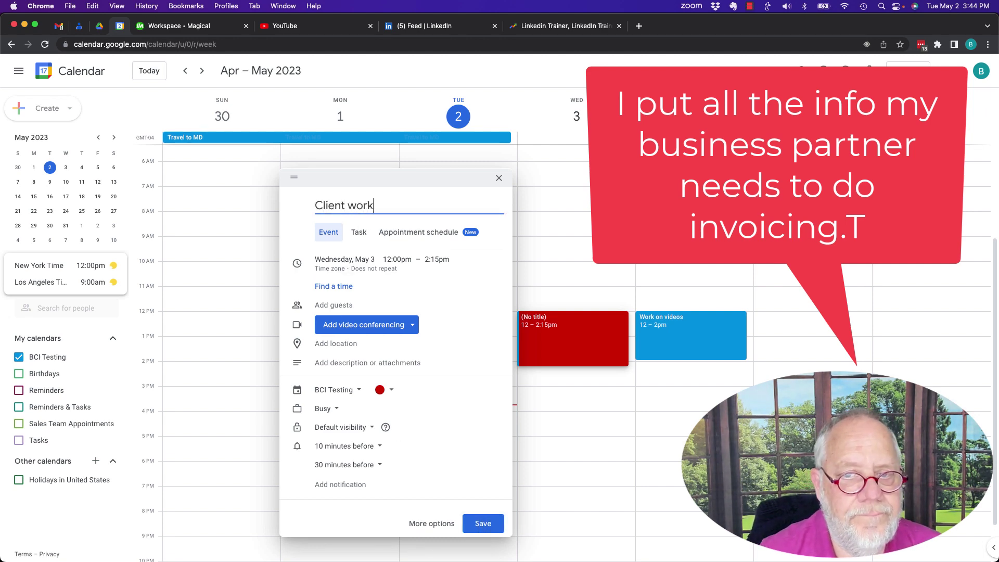
left_click(482, 523)
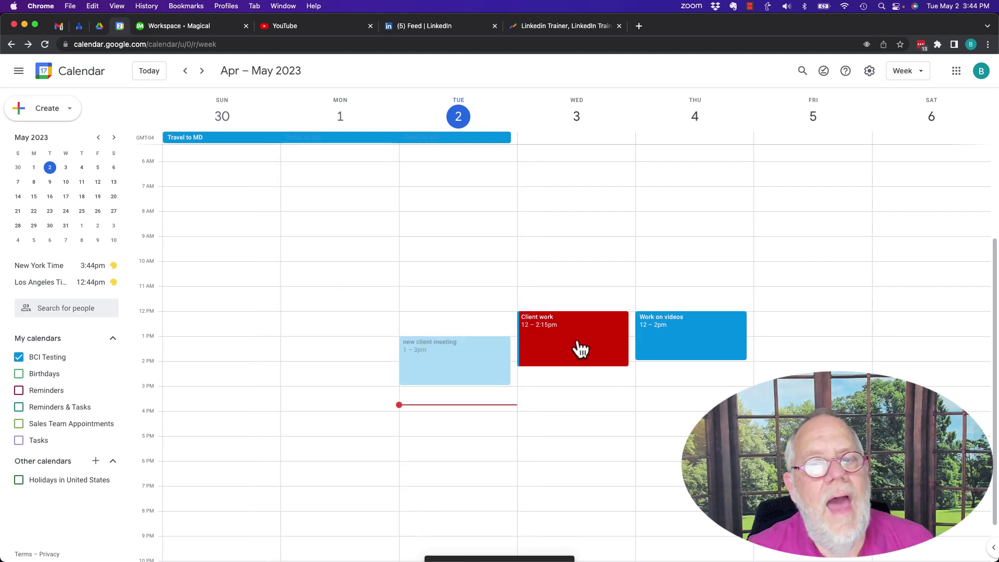
left_click(577, 343)
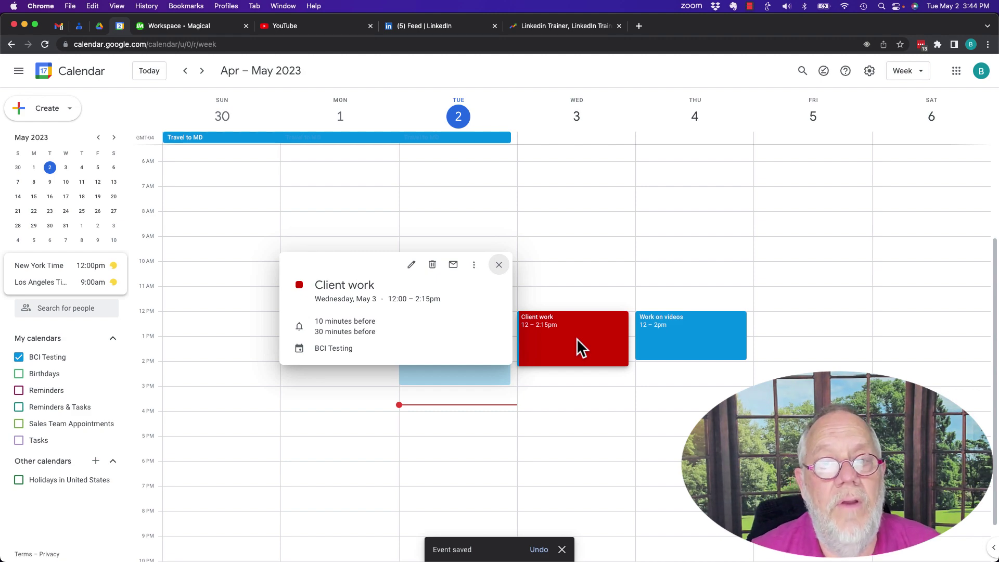
- Edit the Client work event, switch its colour to Banana yellow, and save
left_click(576, 338)
left_click(551, 333)
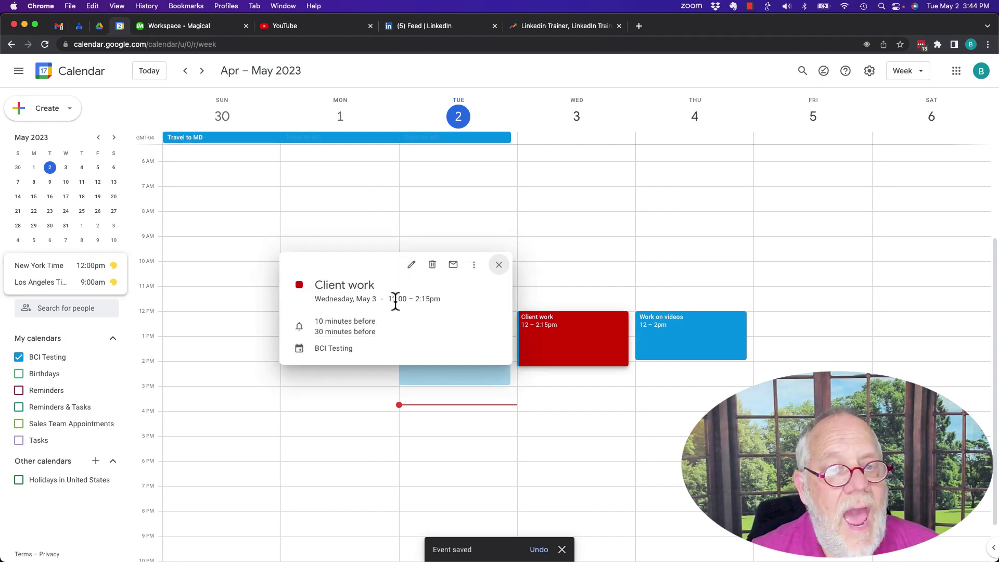
left_click(415, 264)
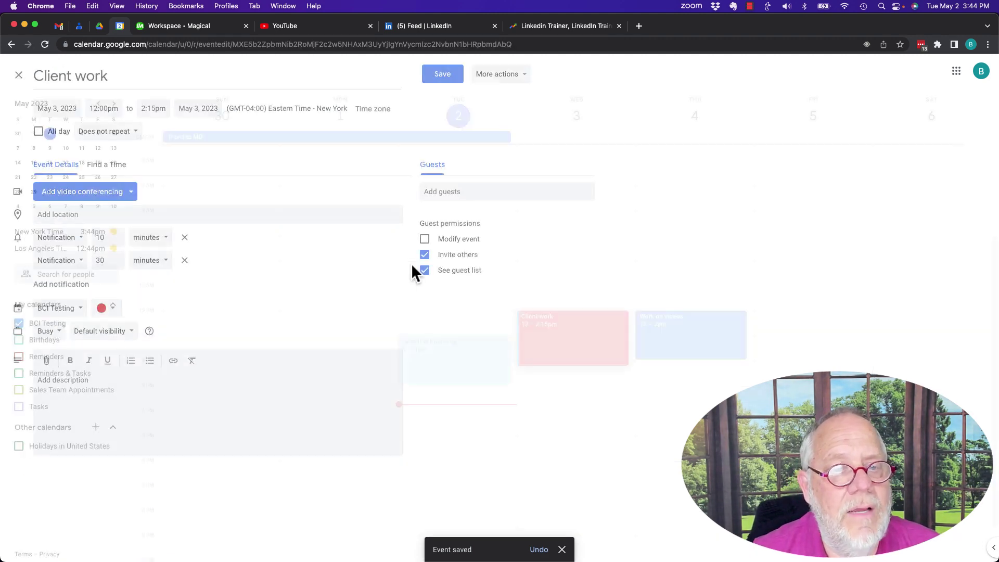
left_click(110, 309)
left_click(115, 322)
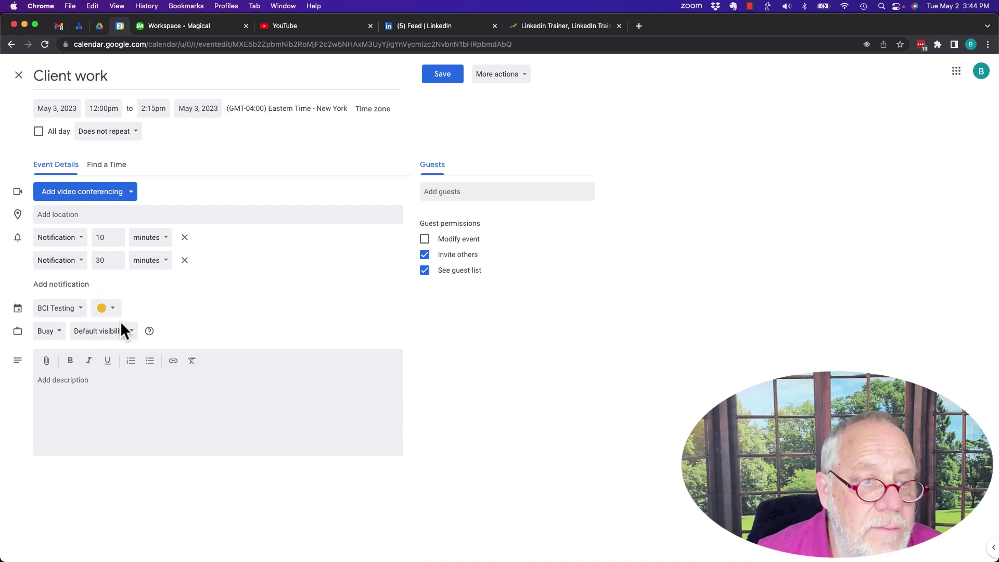
left_click(456, 74)
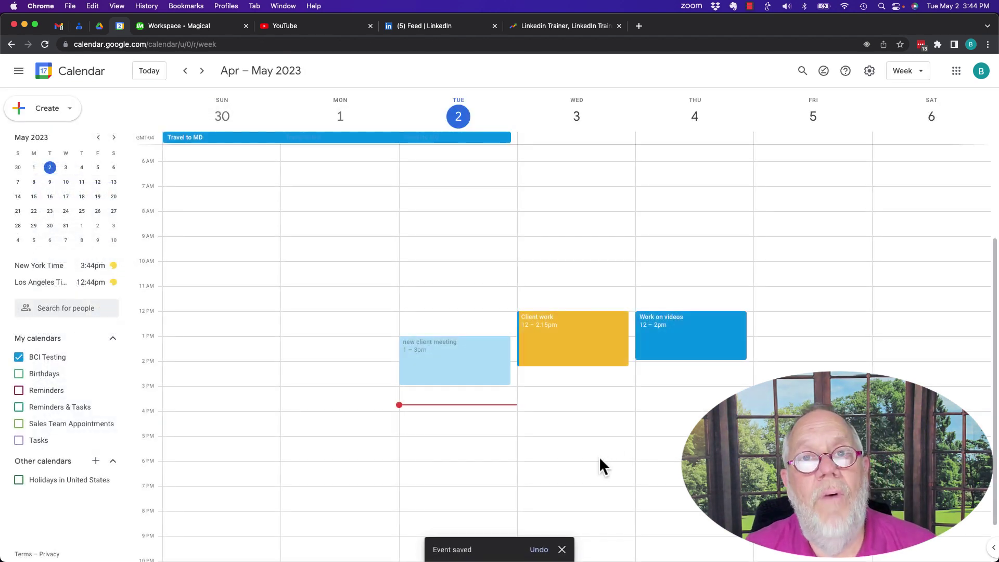